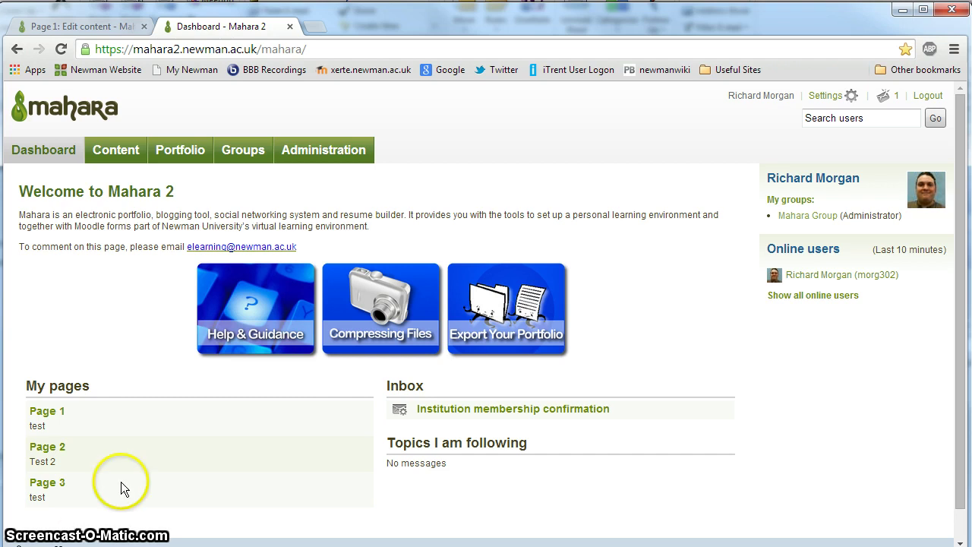
# Open Portfolio > Shared by me to list Collection 1, Page 3 and Profile page.
pyautogui.moveTo(179, 149)
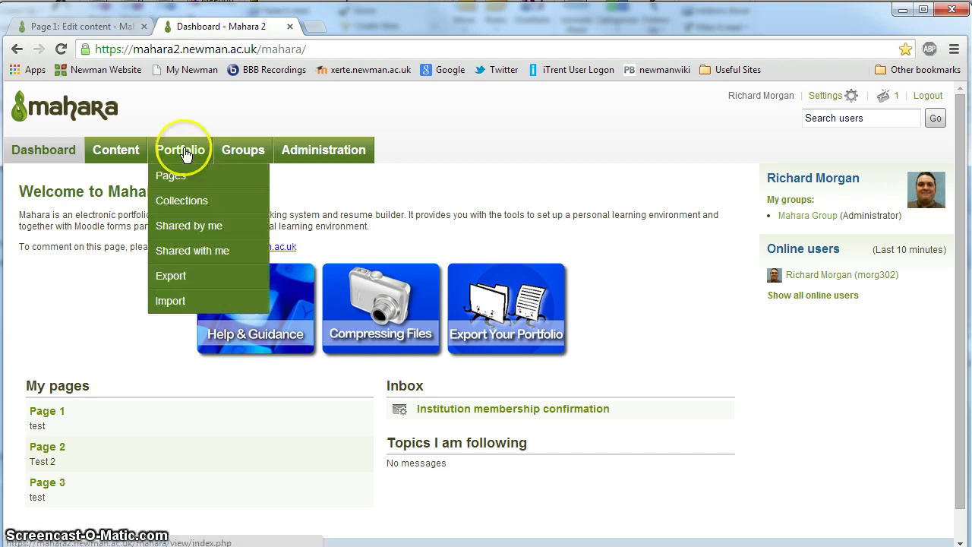
pyautogui.click(206, 230)
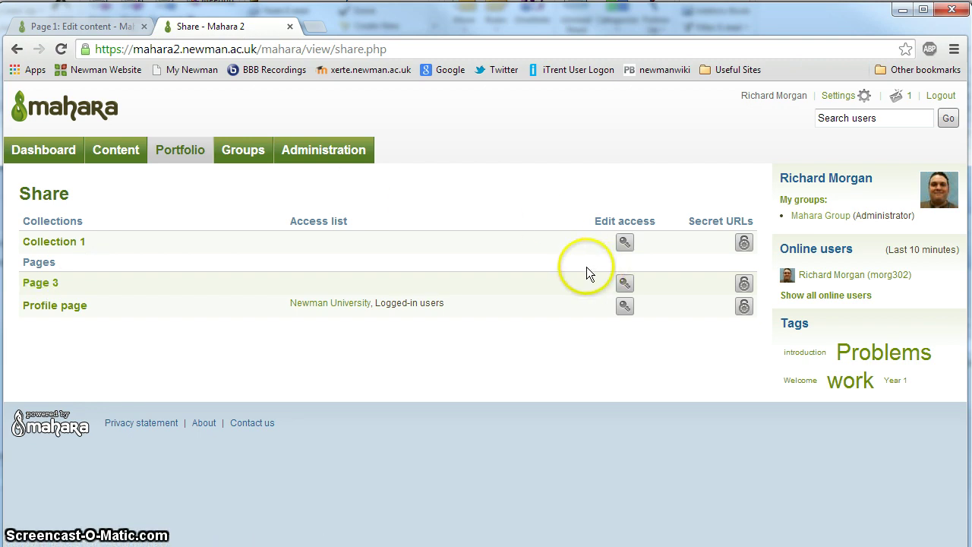
# Open Collection 1's Edit access page and review that only the owner can view it.
pyautogui.click(624, 243)
pyautogui.scroll(-3, 377, 314)
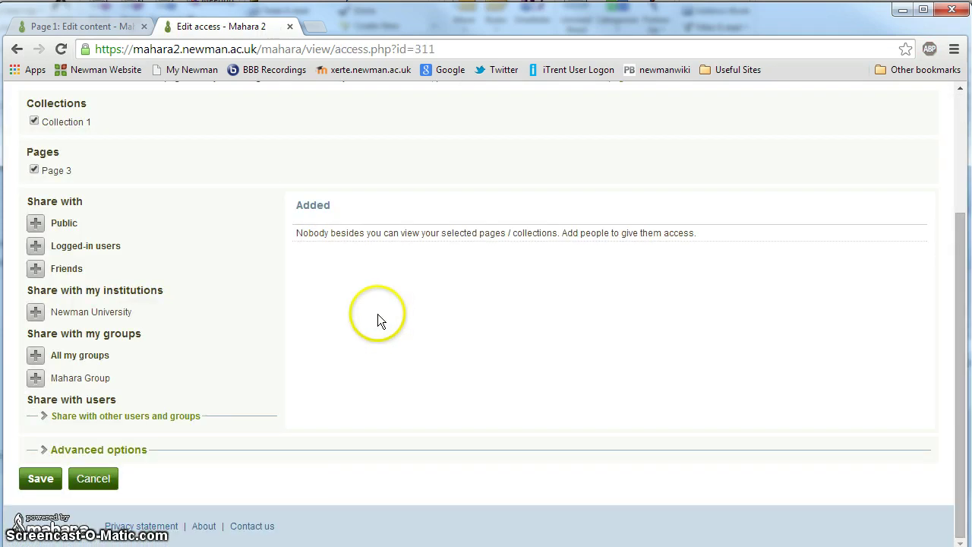
pyautogui.scroll(1, 349, 316)
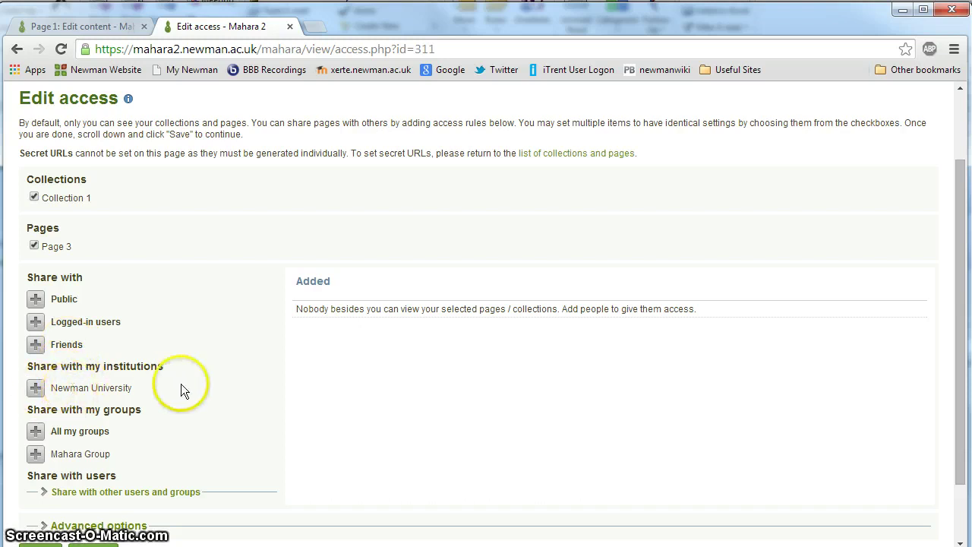
pyautogui.scroll(-1, 180, 390)
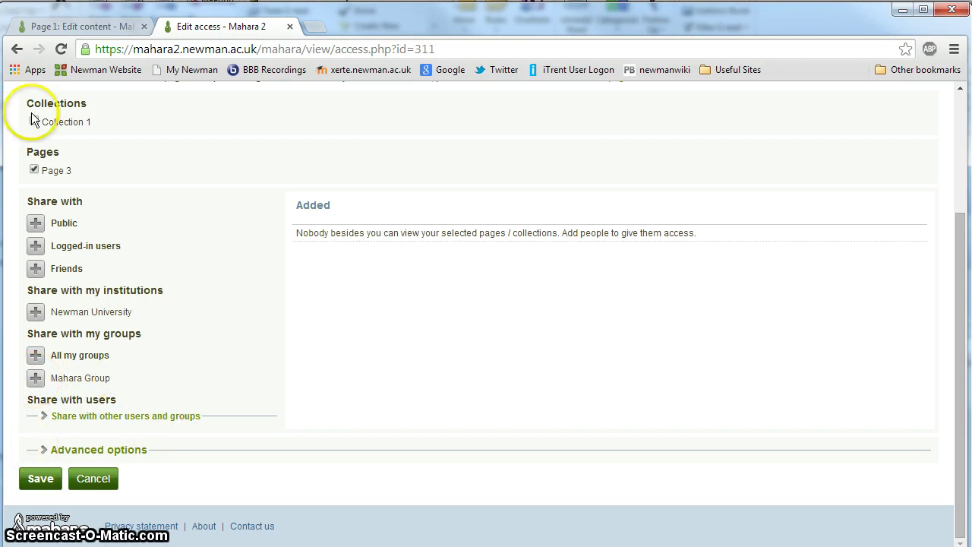
# Expand Share with other users and groups and set the search to Users.
pyautogui.click(46, 417)
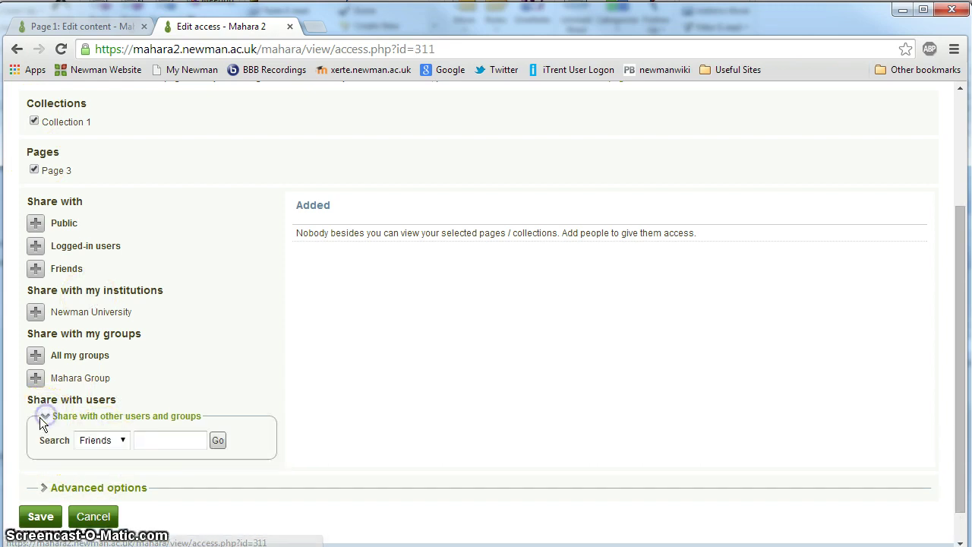
pyautogui.scroll(-1, 38, 425)
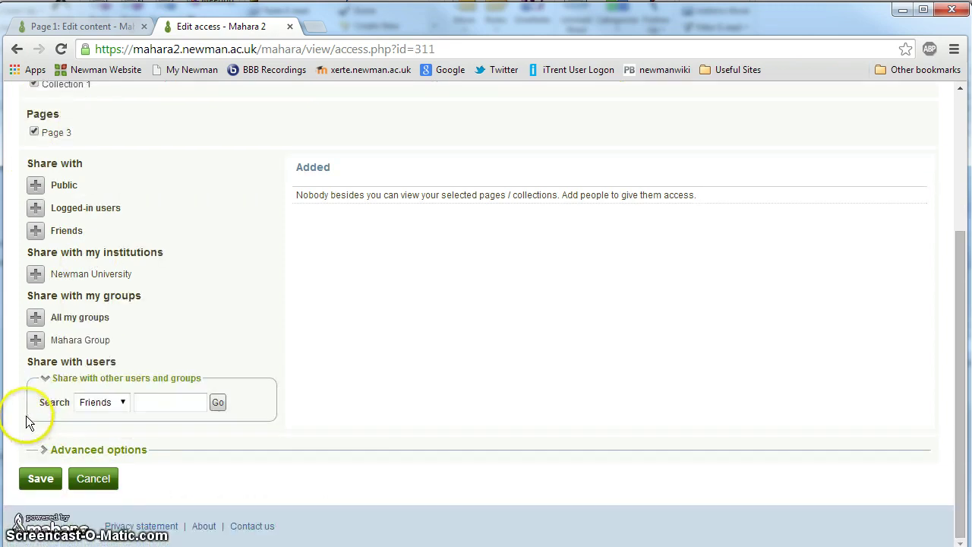
pyautogui.click(120, 403)
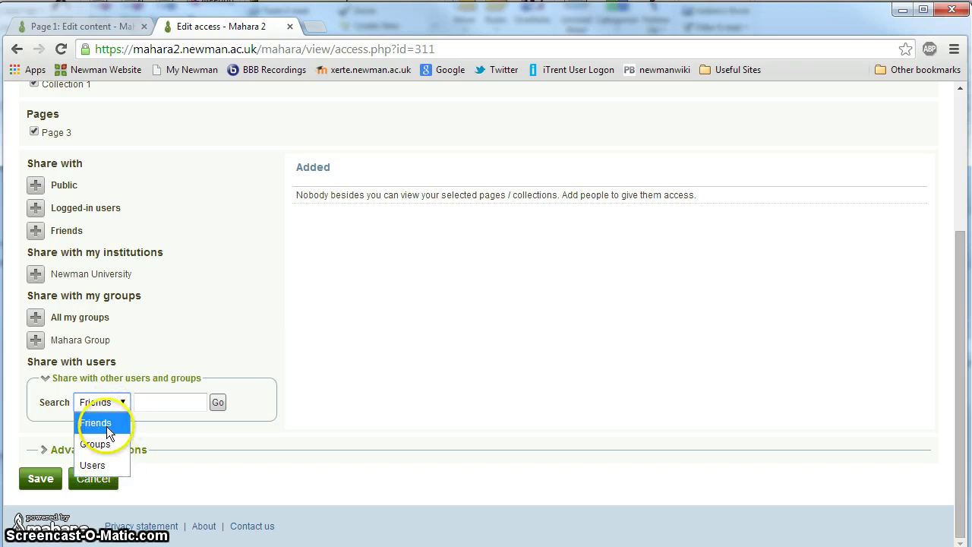
pyautogui.click(92, 465)
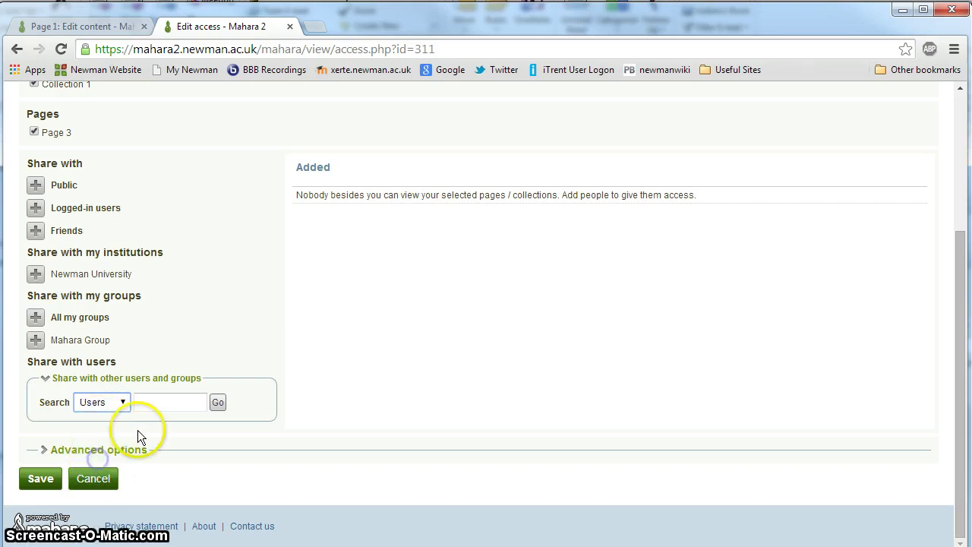
# Search for the user by name and add them to the access list.
pyautogui.click(152, 402)
pyautogui.write('N')
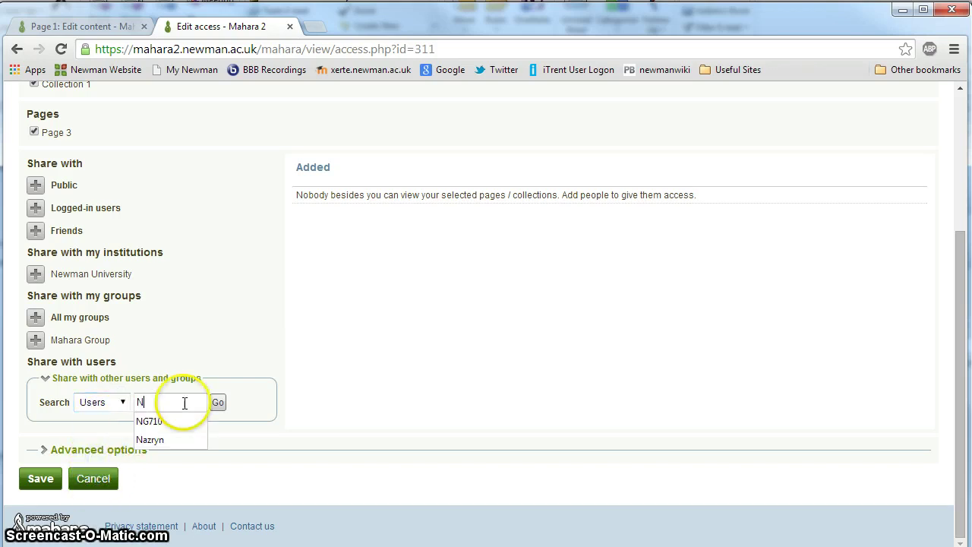
pyautogui.write('azryn')
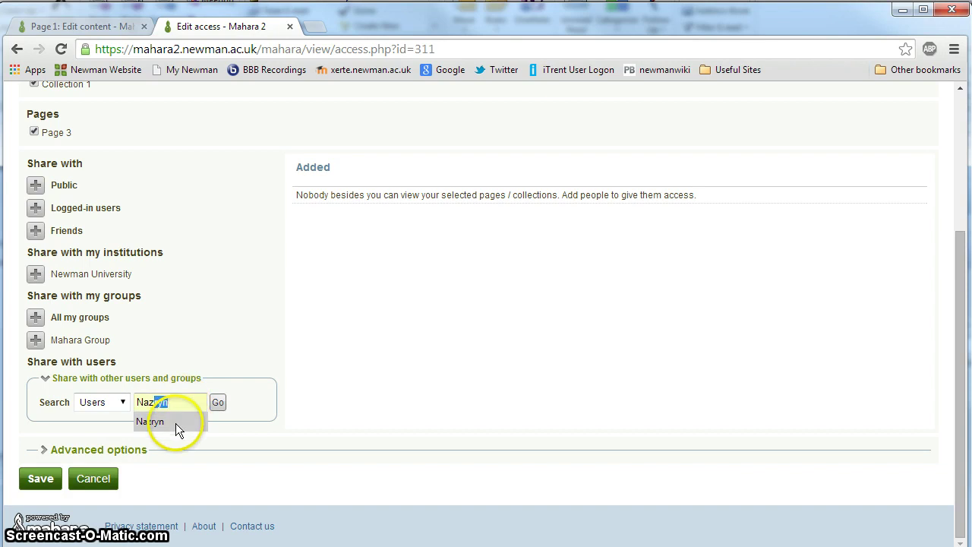
pyautogui.click(174, 422)
pyautogui.click(216, 404)
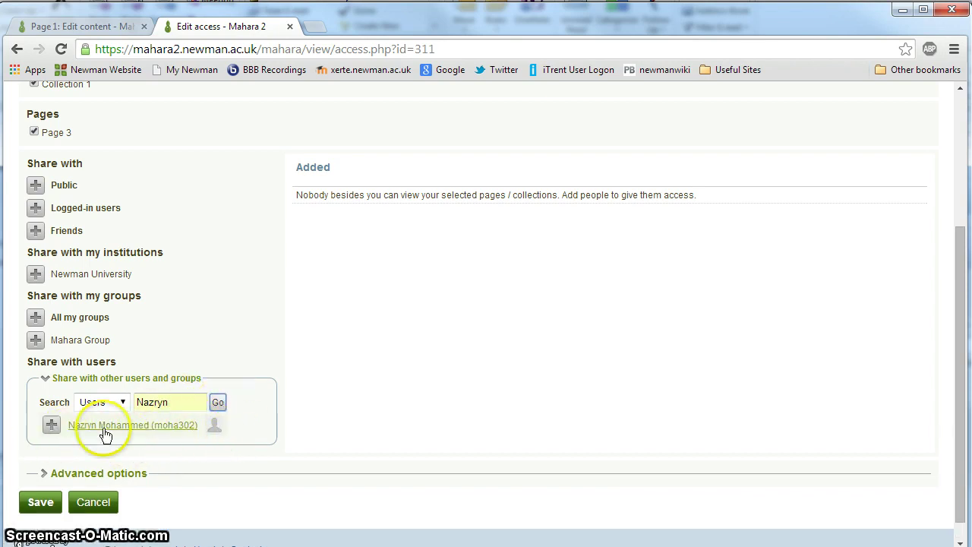
pyautogui.click(51, 425)
pyautogui.scroll(1, 600, 377)
pyautogui.scroll(1, 600, 372)
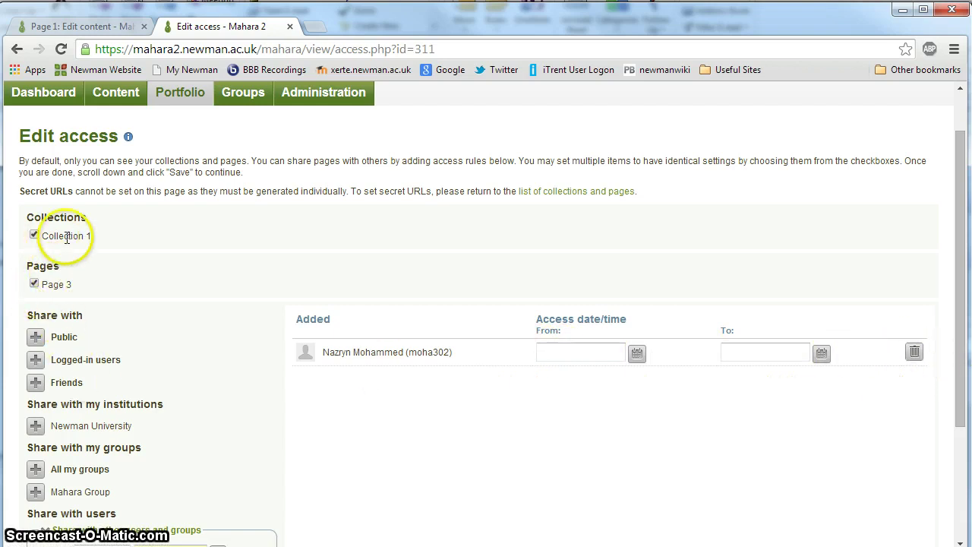
pyautogui.scroll(-2, 29, 501)
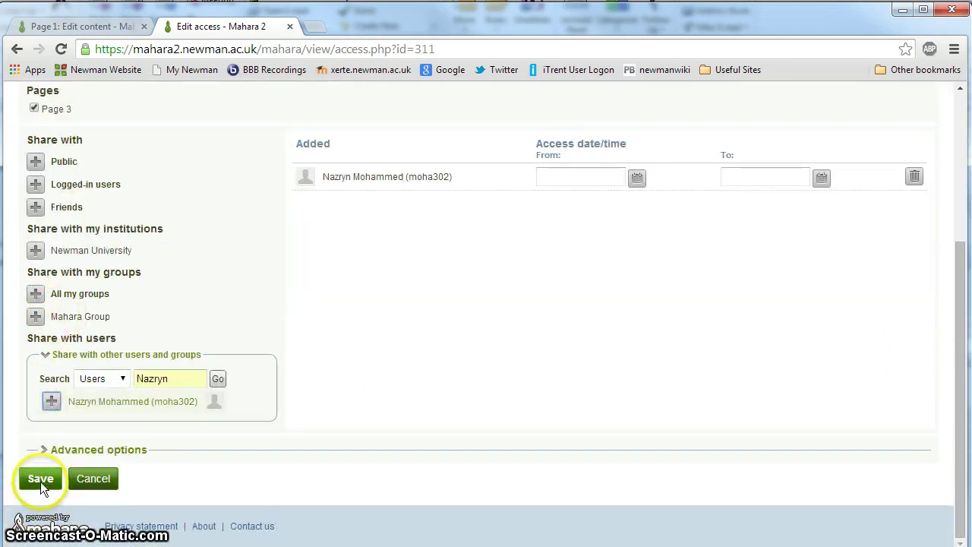
# Save Collection 1's access, then drop Collection 1 and the user from Page 3's access and save.
pyautogui.click(40, 480)
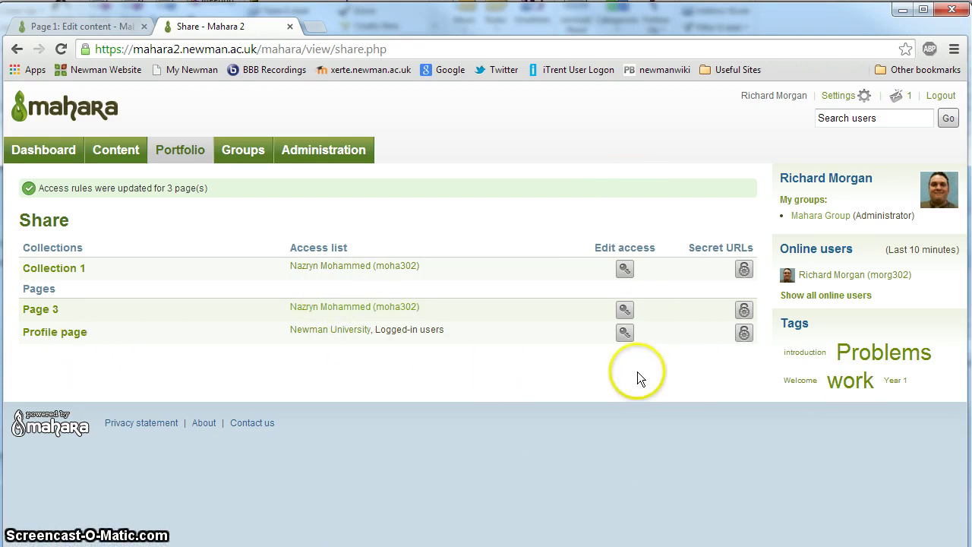
pyautogui.click(624, 312)
pyautogui.scroll(-3, 89, 290)
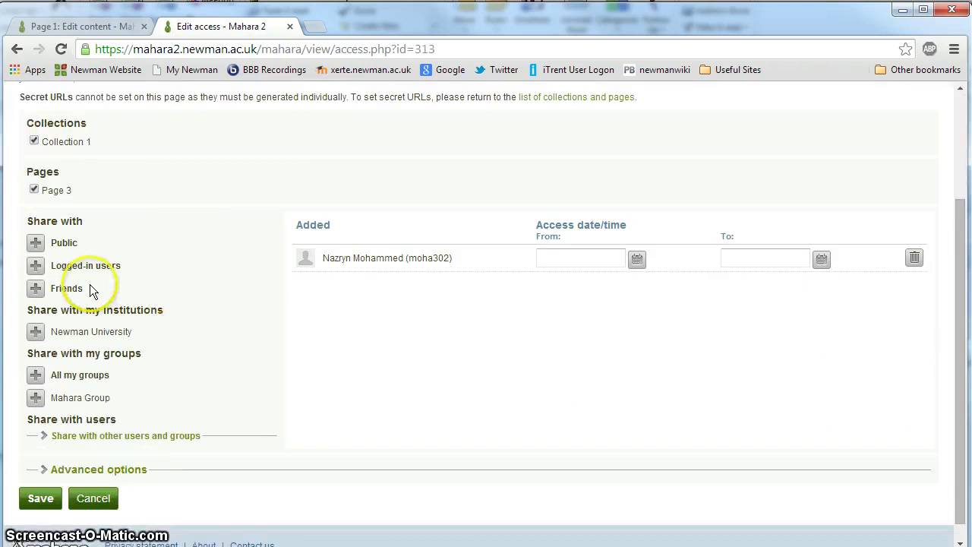
pyautogui.scroll(1, 90, 290)
pyautogui.click(34, 218)
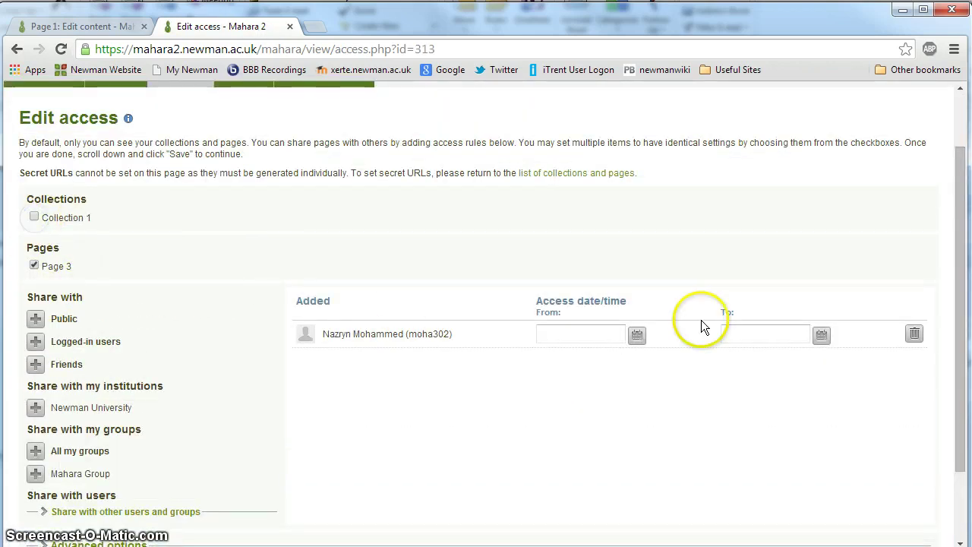
pyautogui.click(916, 335)
pyautogui.scroll(-2, 501, 384)
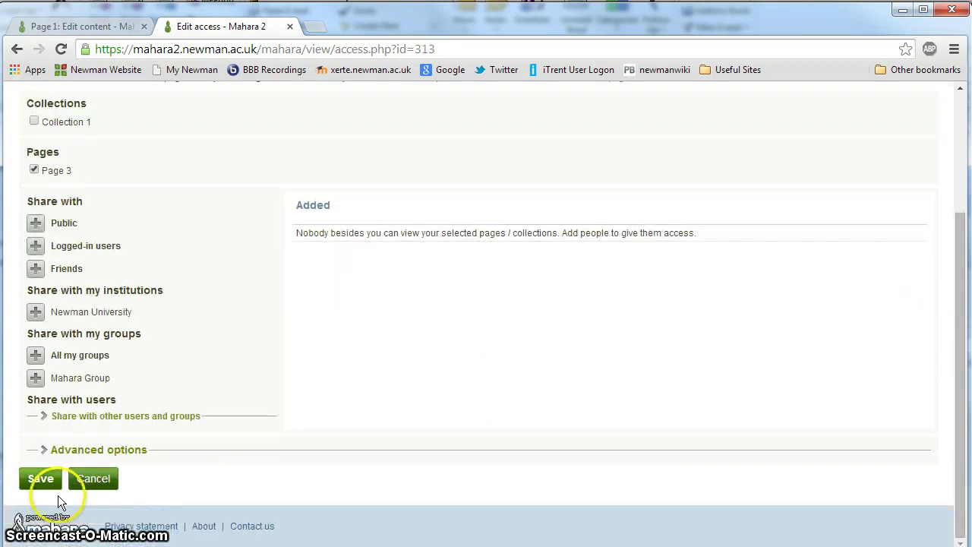
pyautogui.click(42, 478)
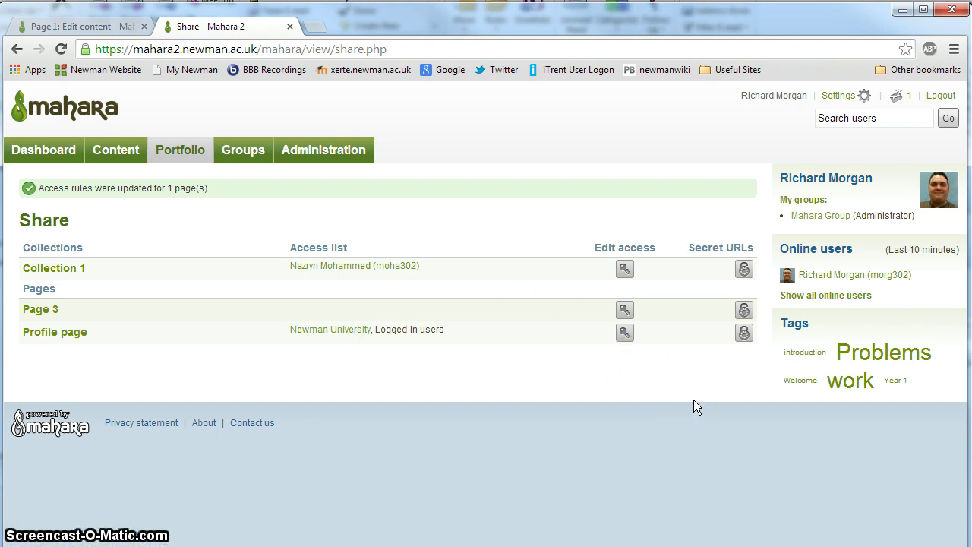
# Generate a new secret URL for Collection 1 and copy it.
pyautogui.click(744, 270)
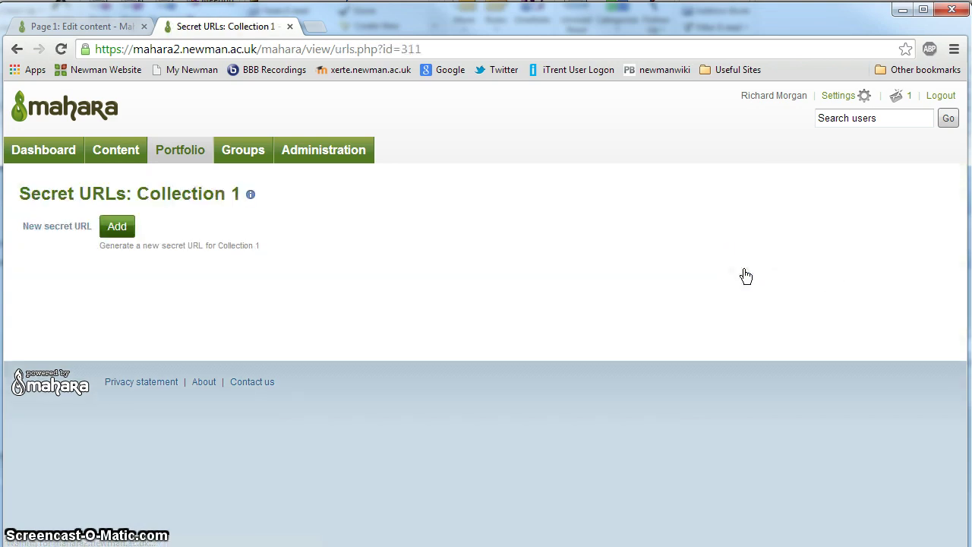
pyautogui.click(119, 227)
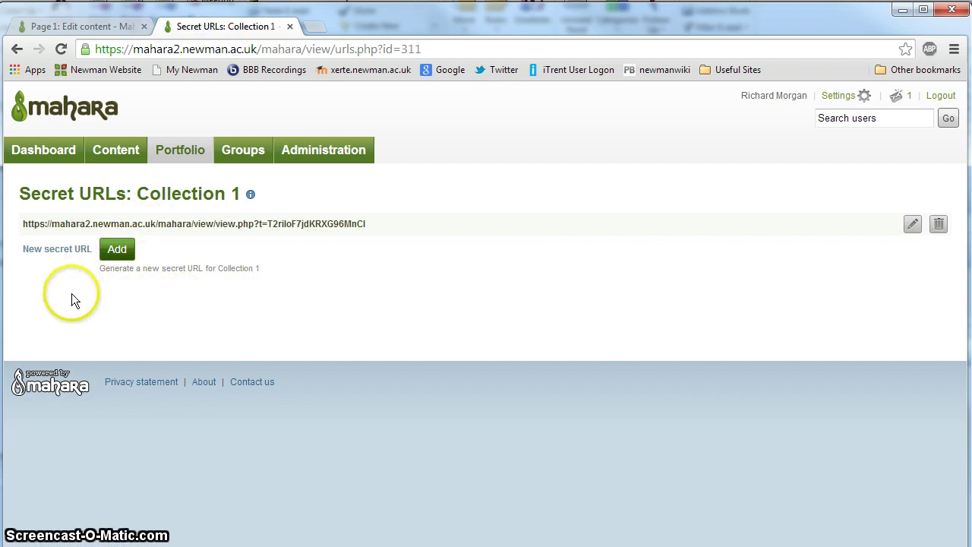
pyautogui.moveTo(405, 222); pyautogui.dragTo(22, 223)
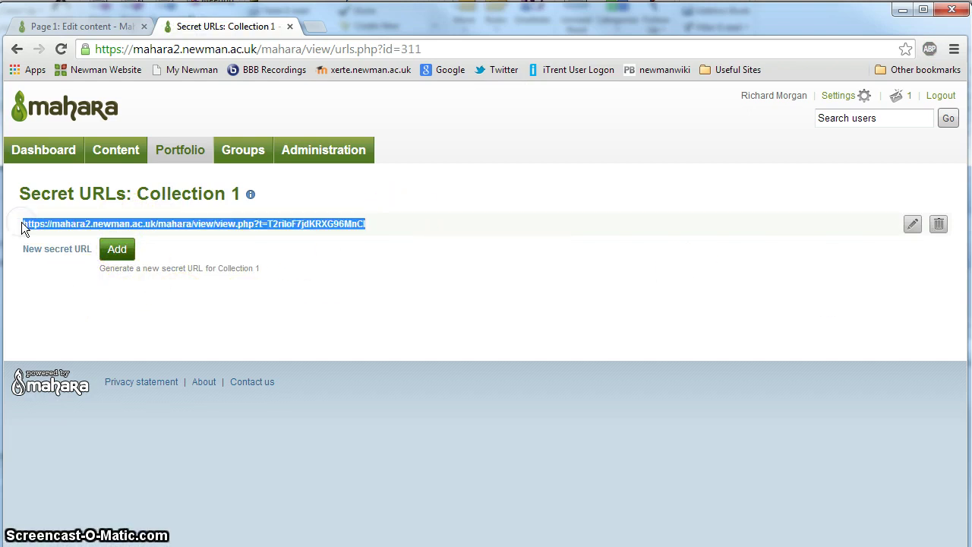
pyautogui.hotkey('alt', 'Tab')
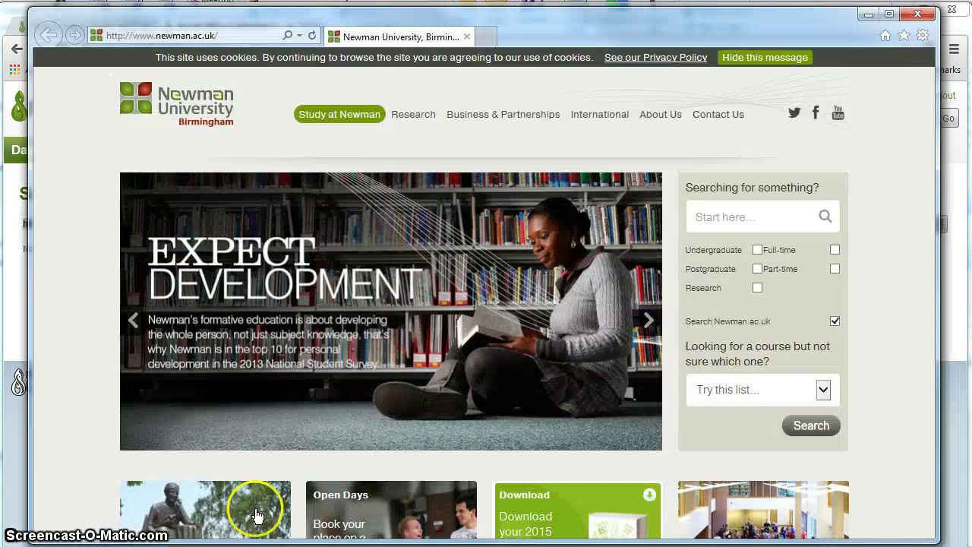
# Load the secret URL in Internet Explorer, browse Page 1 and Page 2, then close it.
pyautogui.click(182, 35)
pyautogui.hotkey('ctrl', 'v')
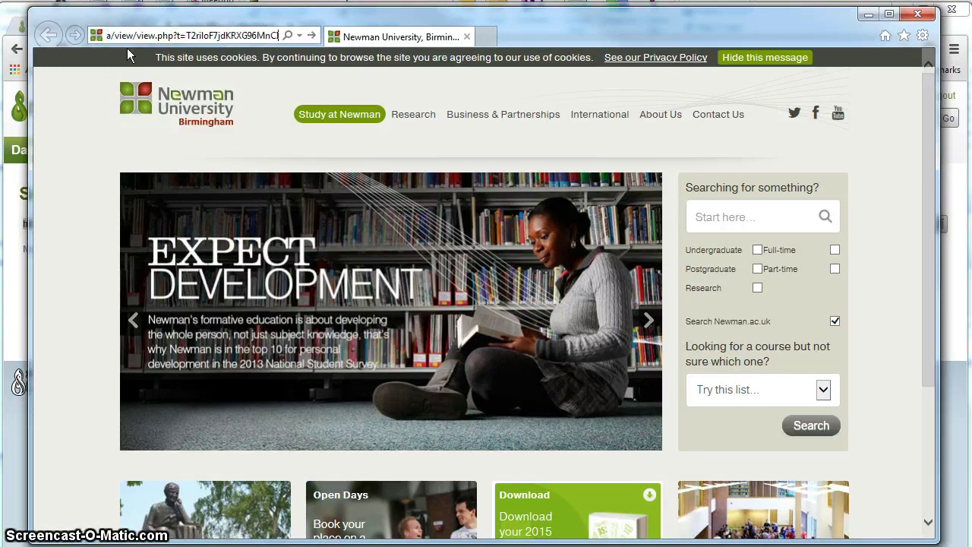
pyautogui.press('Return')
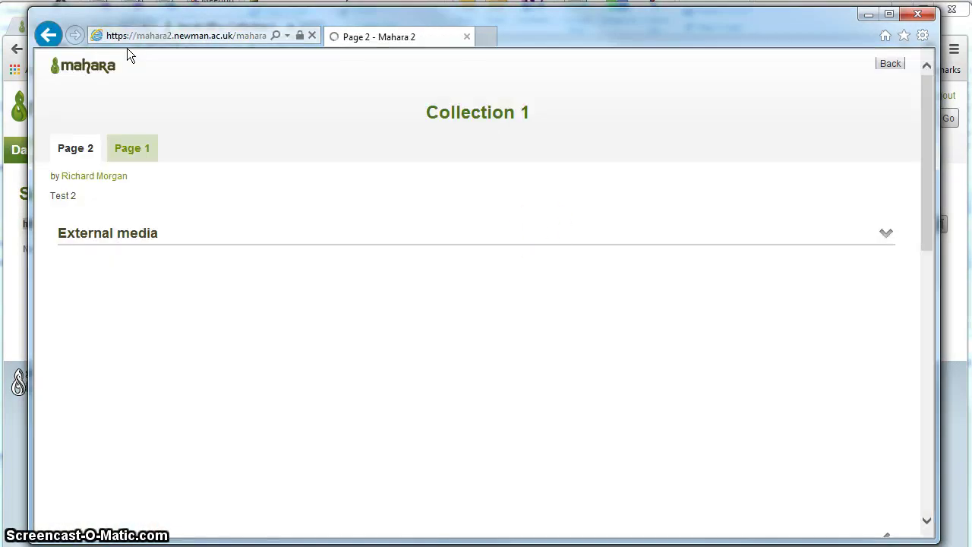
pyautogui.click(123, 154)
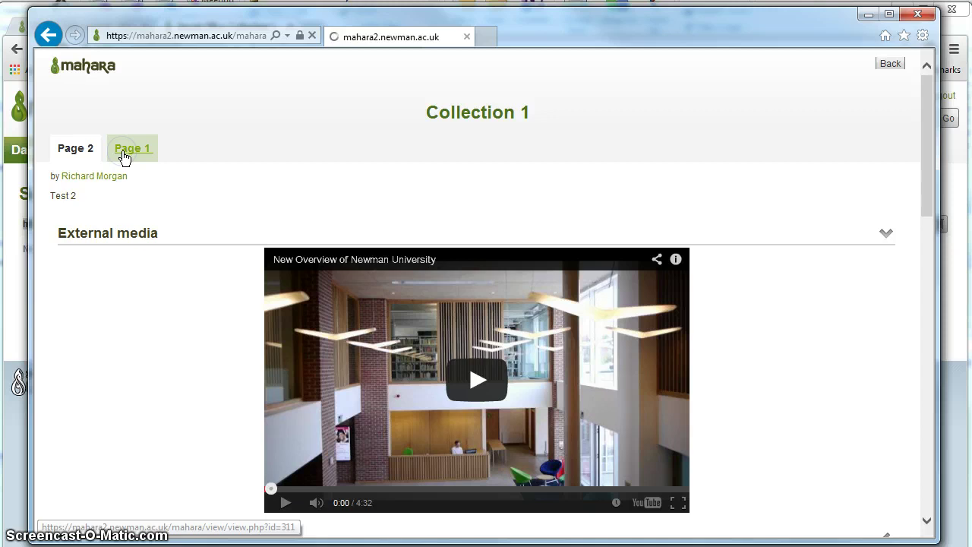
pyautogui.hotkey('alt', 'Left')
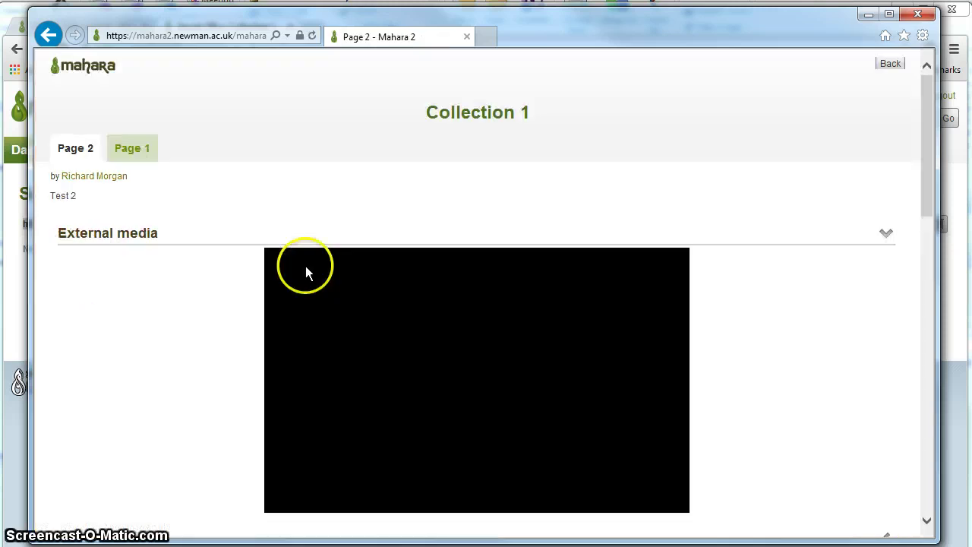
pyautogui.scroll(-10, 297, 258)
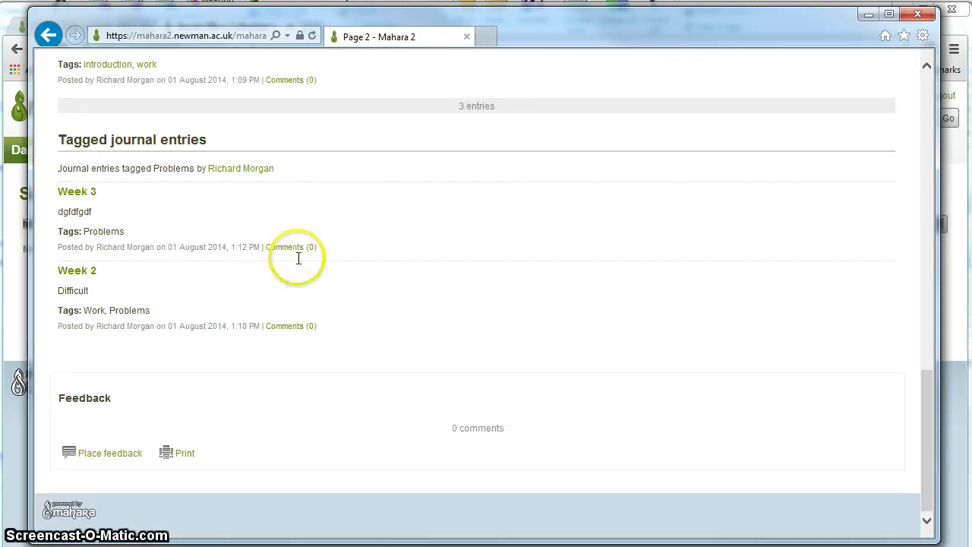
pyautogui.scroll(8, 225, 448)
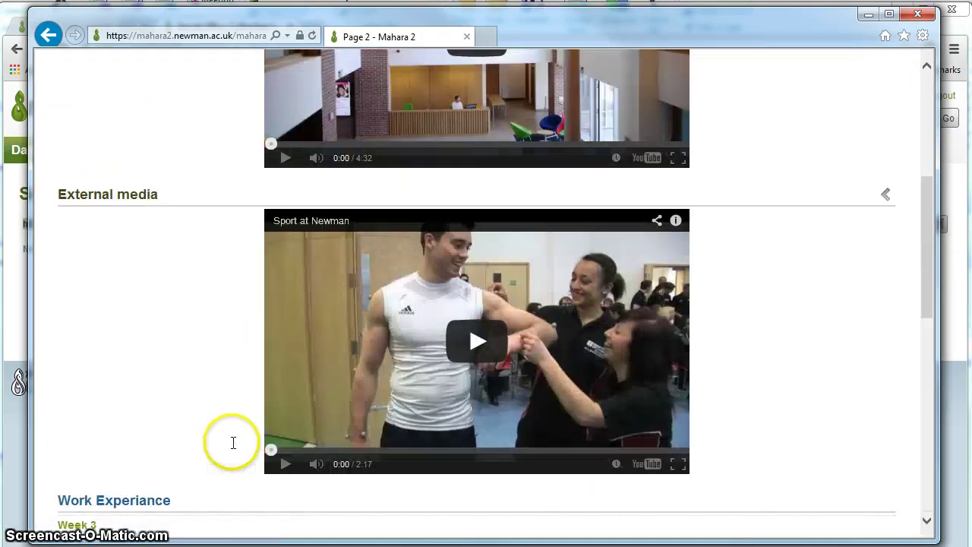
pyautogui.scroll(5, 243, 439)
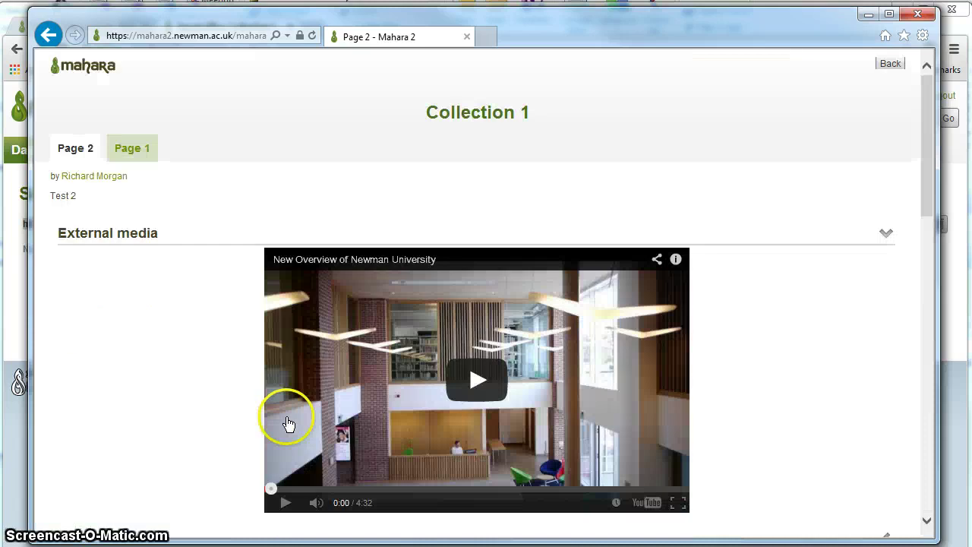
pyautogui.click(892, 65)
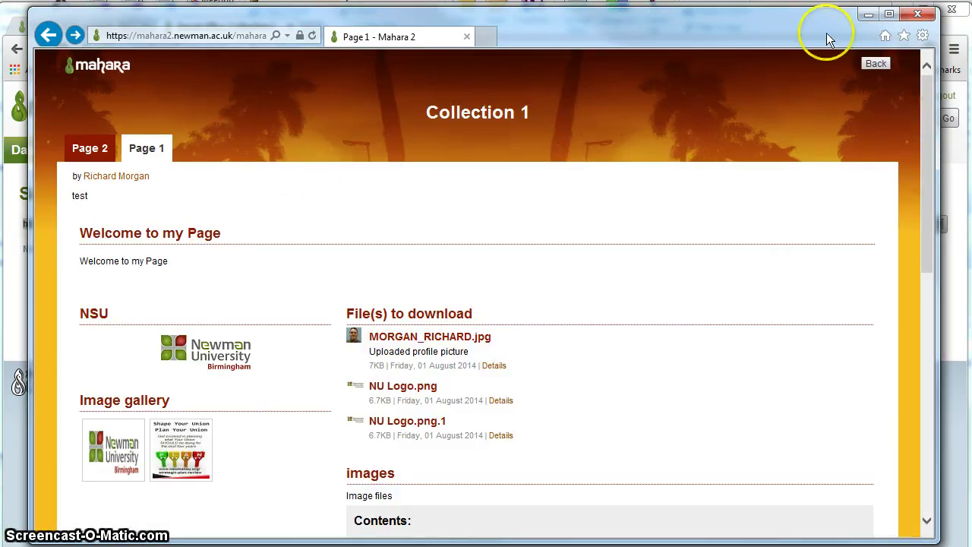
pyautogui.click(917, 17)
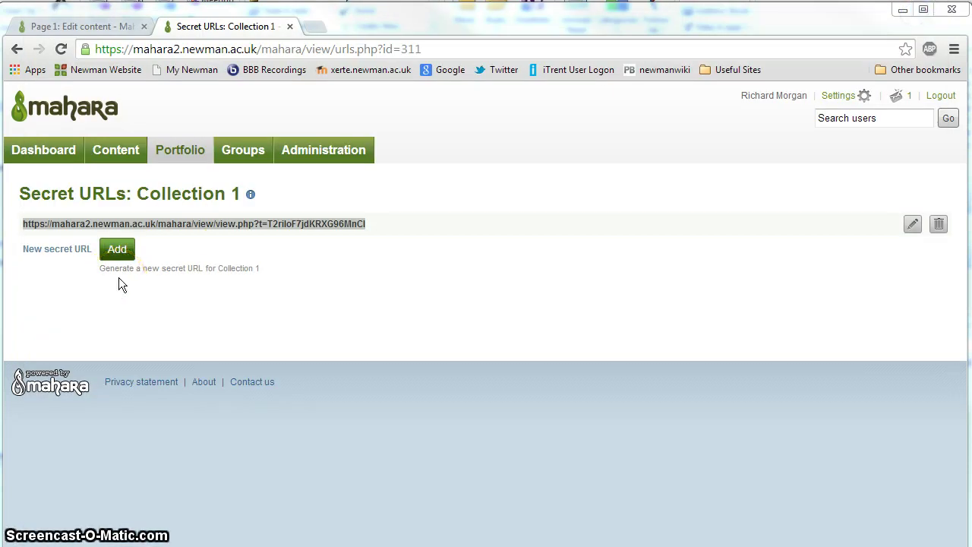
# Delete Collection 1's secret URL and confirm with OK.
pyautogui.click(325, 470)
pyautogui.click(939, 224)
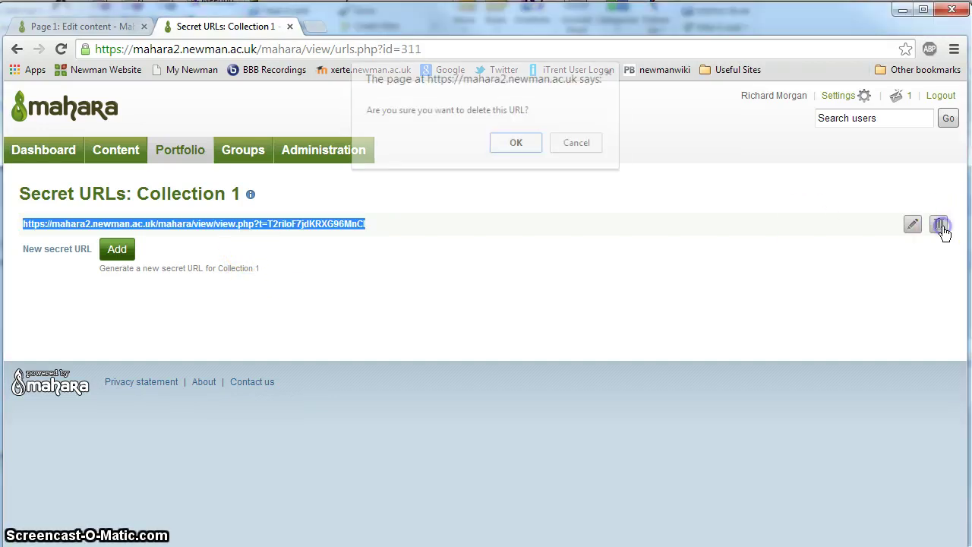
pyautogui.click(516, 143)
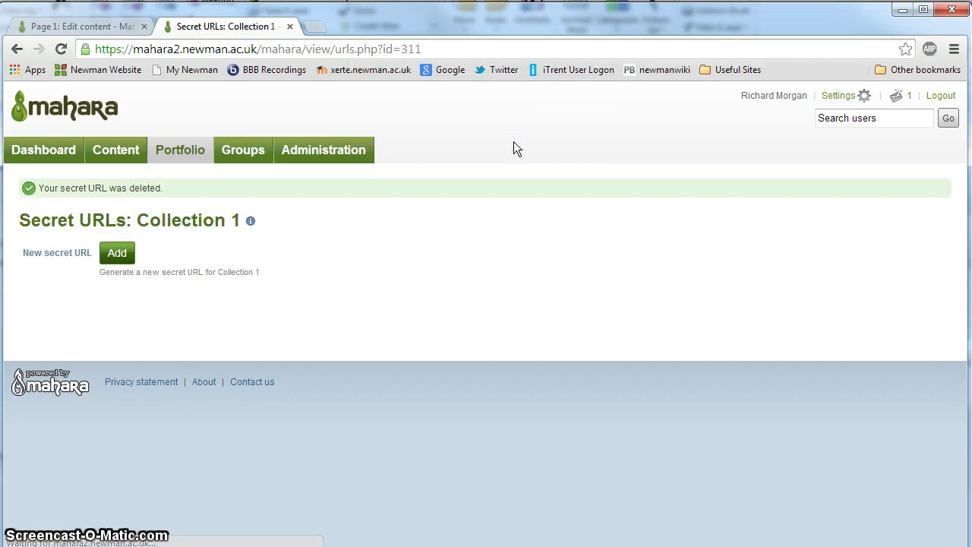
# Paste the old secret URL into Internet Explorer, see it reach only the login page, and close it.
pyautogui.press('super')
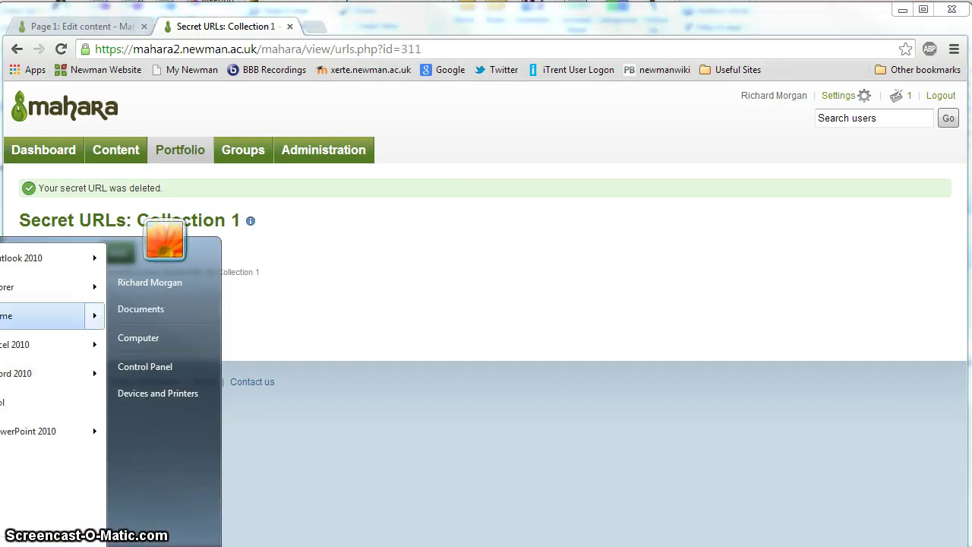
pyautogui.click(30, 286)
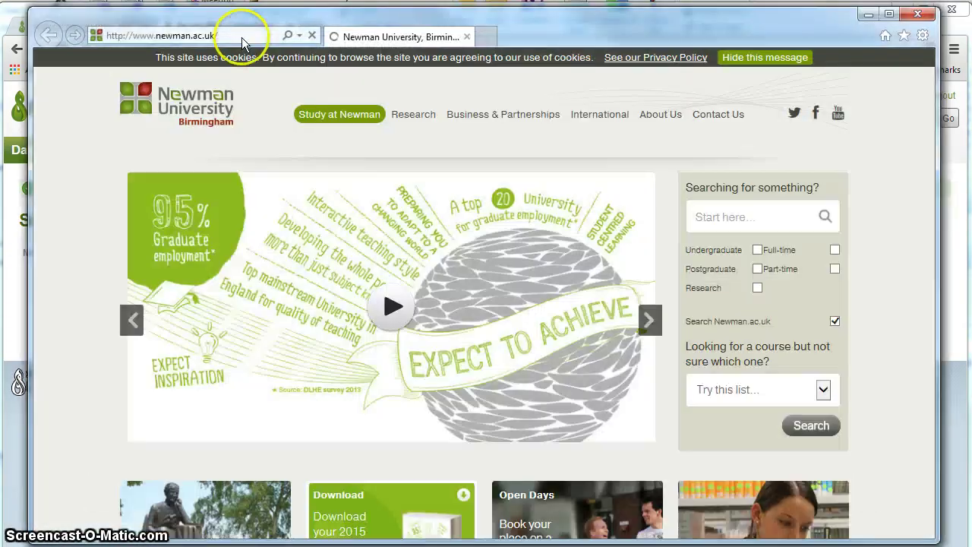
pyautogui.click(242, 37)
pyautogui.hotkey('ctrl', 'v')
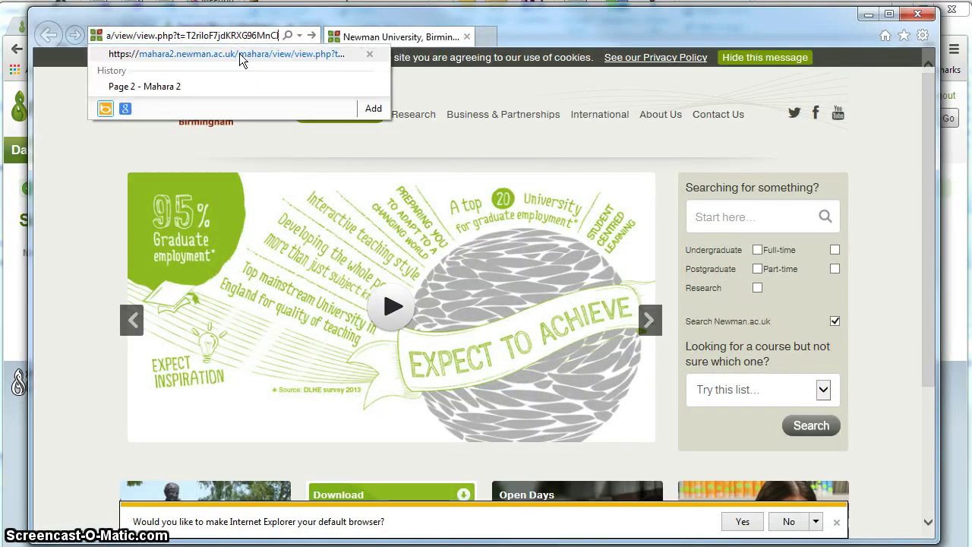
pyautogui.press('Return')
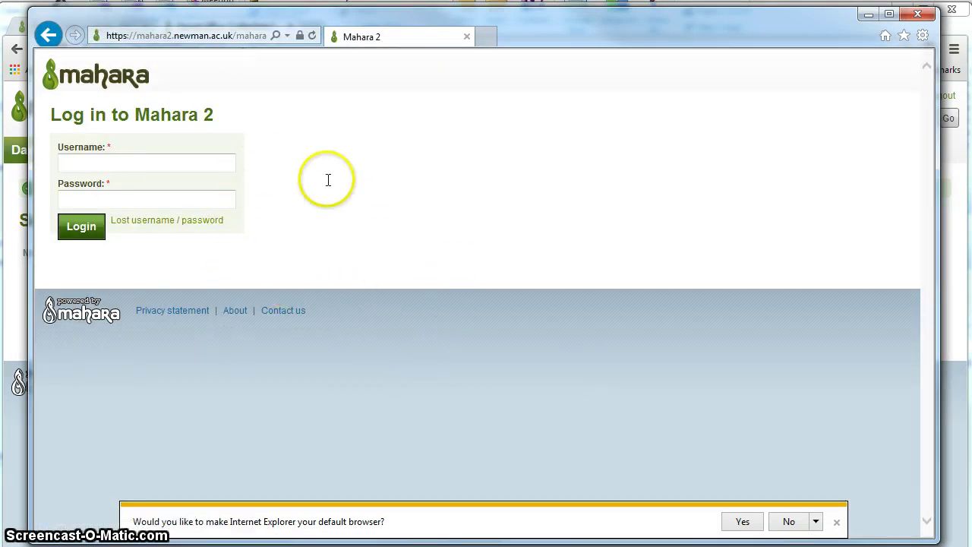
pyautogui.click(835, 523)
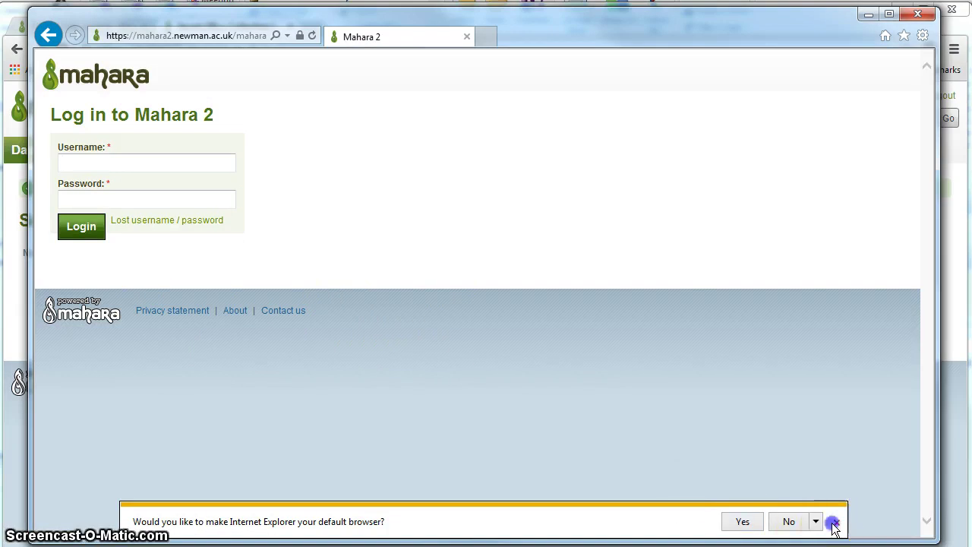
pyautogui.click(917, 14)
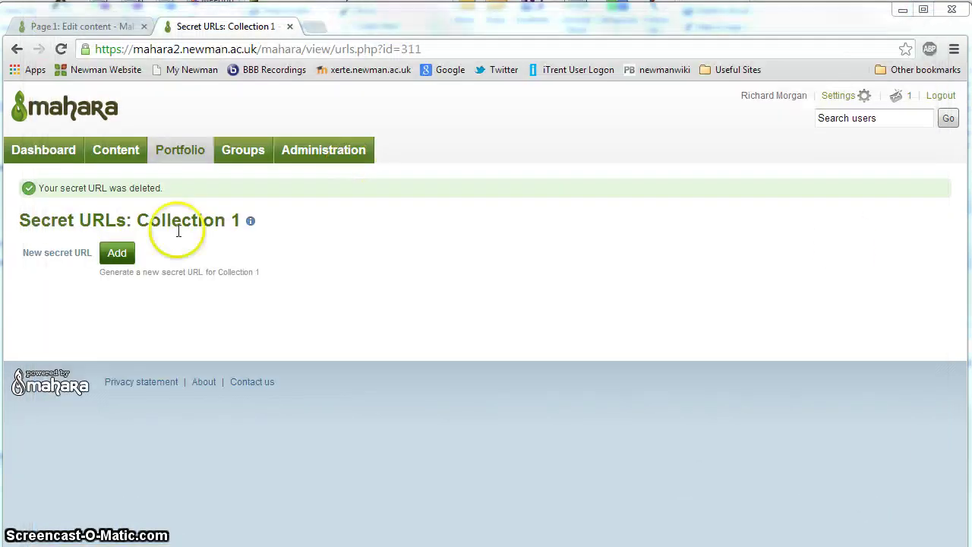
# Return to the Mahara Dashboard listing Page 1, Page 2 and Page 3 via the logo.
pyautogui.click(64, 113)
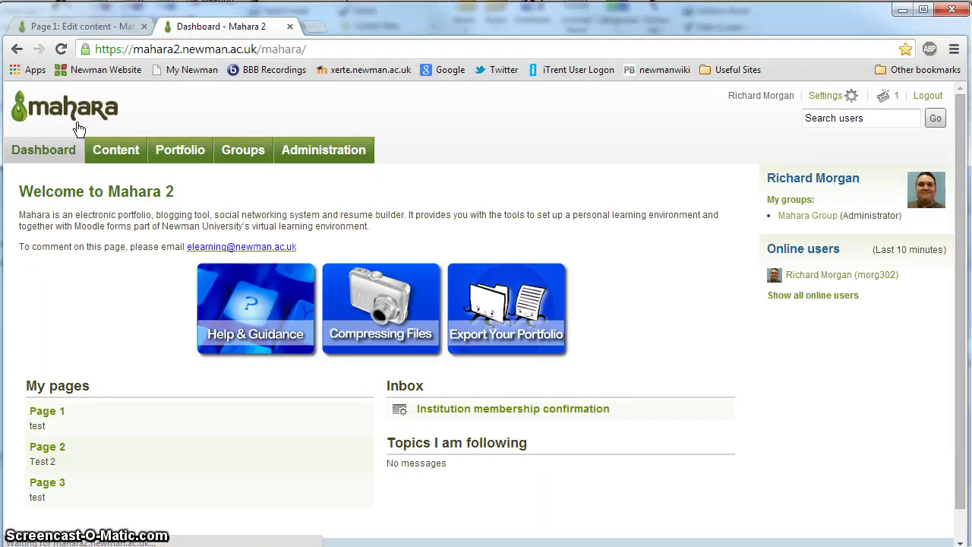